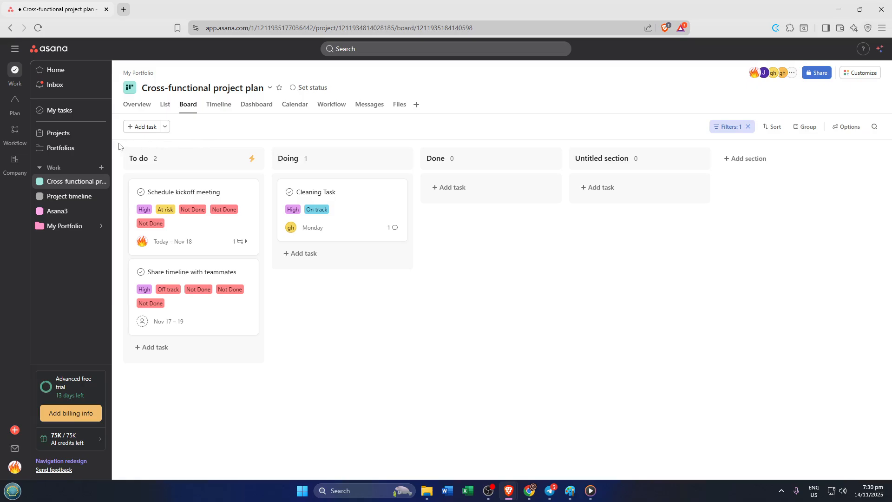
Step: Create a portfolio named Sample with Workload as its default view, and go to the new portfolio
{"action": "left_click", "coordinate": [81, 154]}
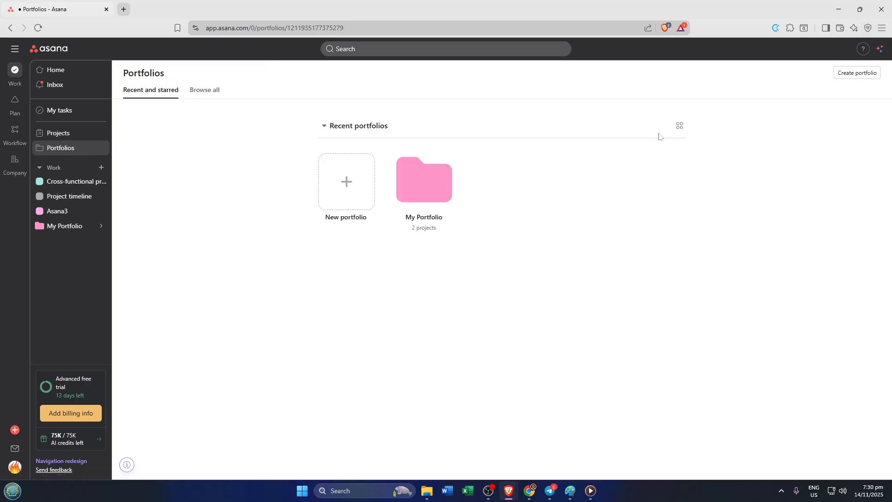
{"action": "left_click", "coordinate": [865, 74]}
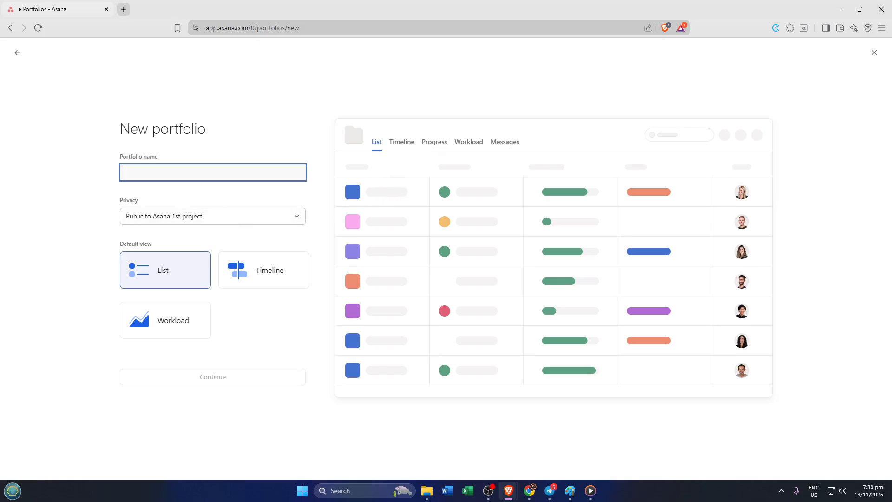
{"action": "type", "text": "dfsfsdfsf"}
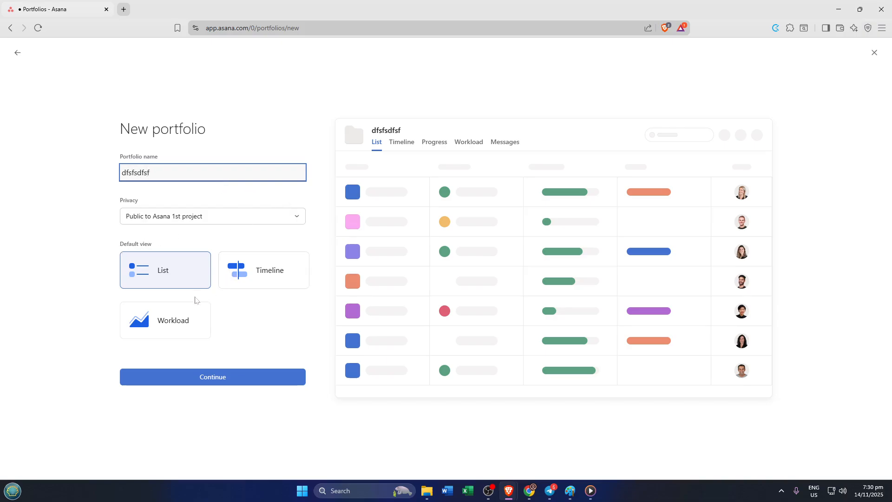
{"action": "left_click", "coordinate": [183, 321]}
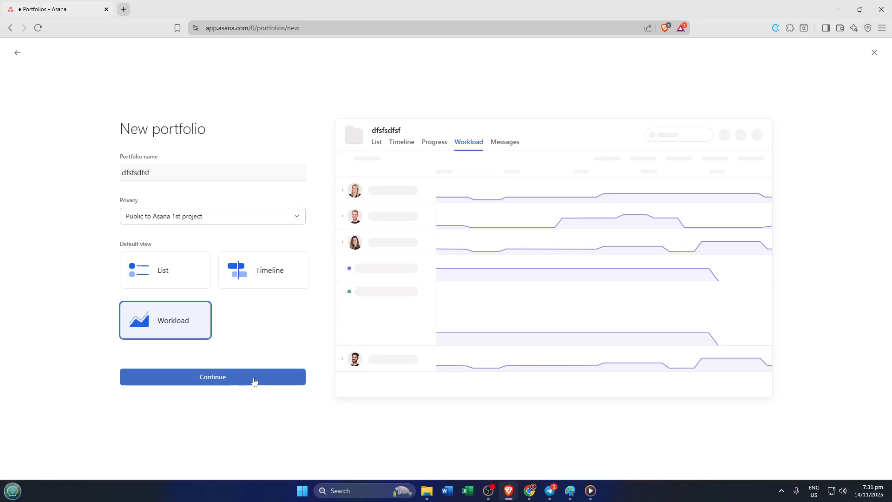
{"action": "left_click", "coordinate": [170, 175]}
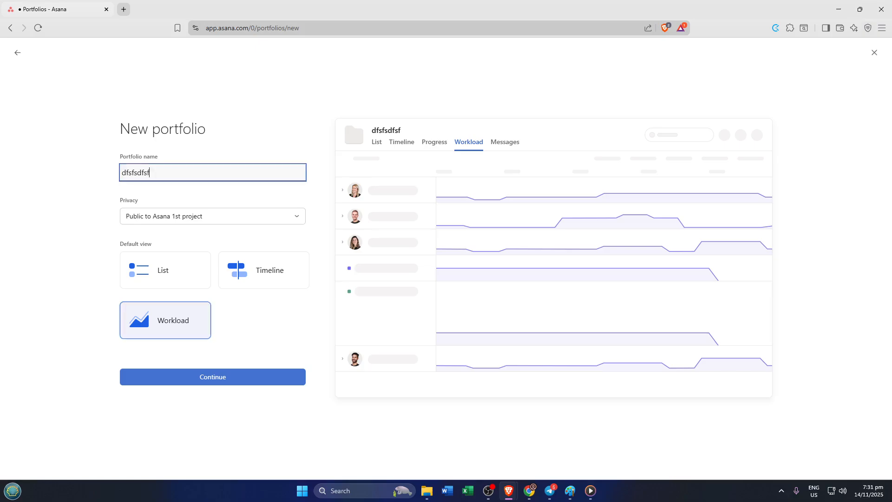
{"action": "left_click_drag", "start_coordinate": [170, 175], "coordinate": [64, 183]}
{"action": "type", "text": "sam"}
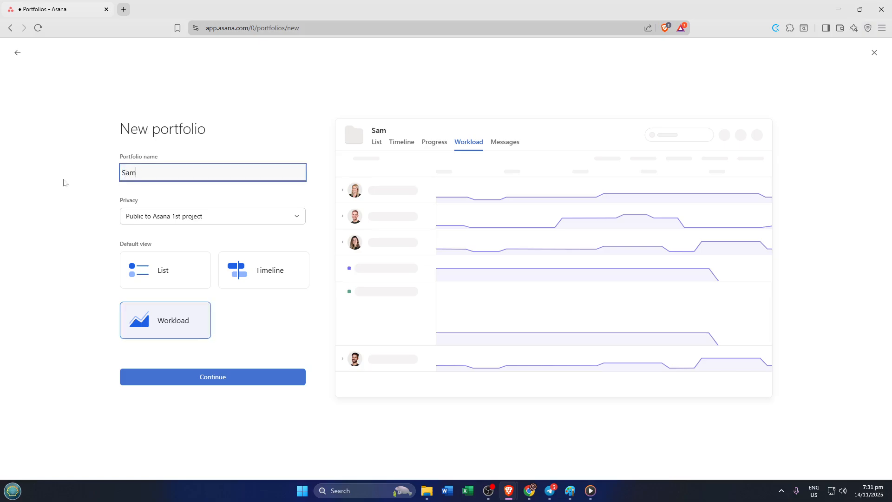
{"action": "type", "text": "ple"}
{"action": "left_click", "coordinate": [261, 377]}
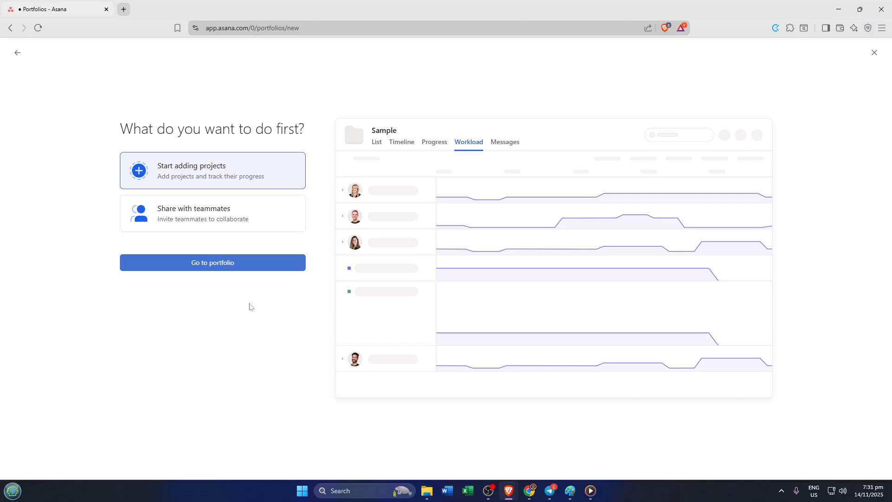
{"action": "left_click", "coordinate": [242, 266]}
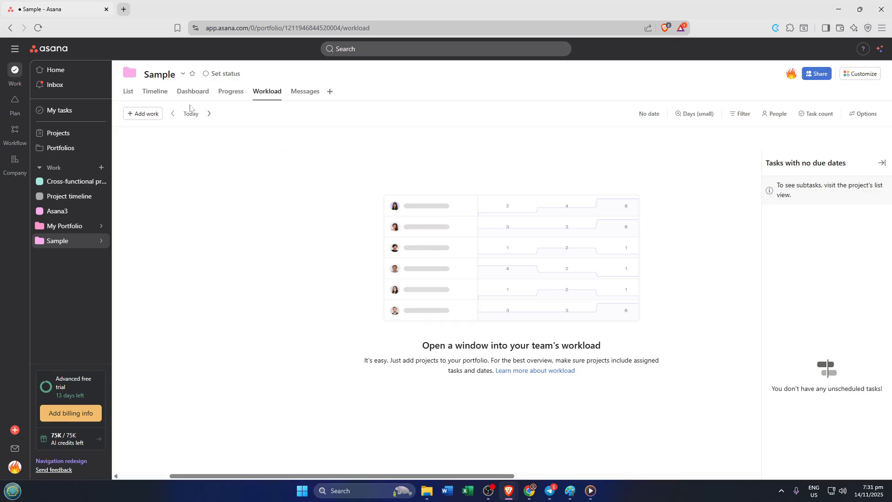
Step: Add the projects Cross-functional project plan and Asana3 to the Sample portfolio
{"action": "left_click", "coordinate": [157, 118]}
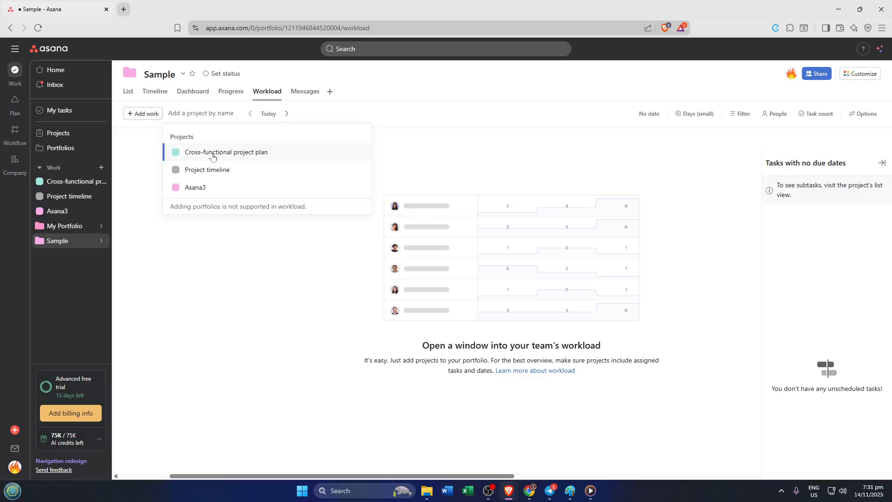
{"action": "left_click", "coordinate": [217, 153]}
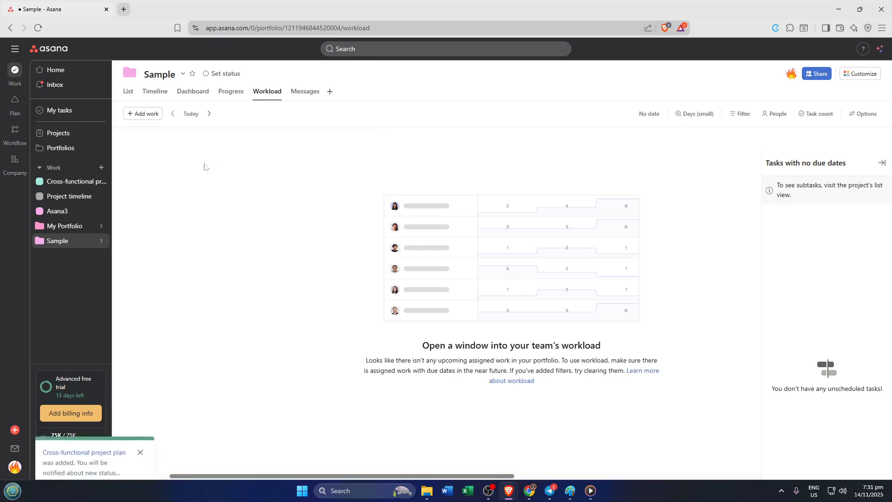
{"action": "left_click", "coordinate": [134, 115]}
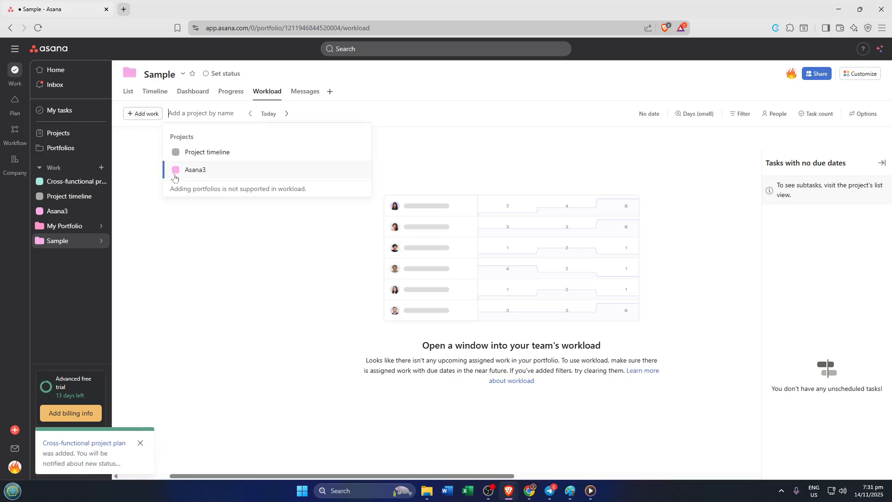
{"action": "left_click", "coordinate": [195, 170]}
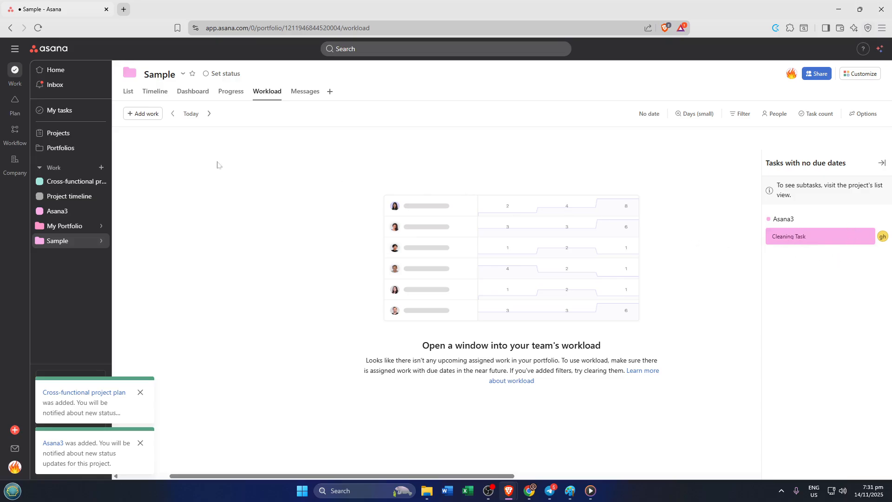
Step: Examine the portfolio's Dashboard, Timeline, Progress and Workload views, and look into Asana3 and Cross-functional project plan from the timeline
{"action": "left_click", "coordinate": [189, 93]}
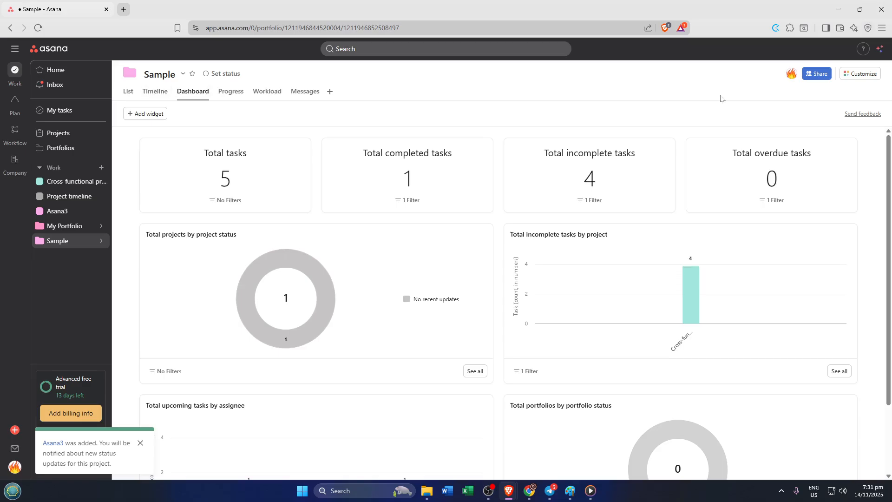
{"action": "left_click", "coordinate": [161, 93]}
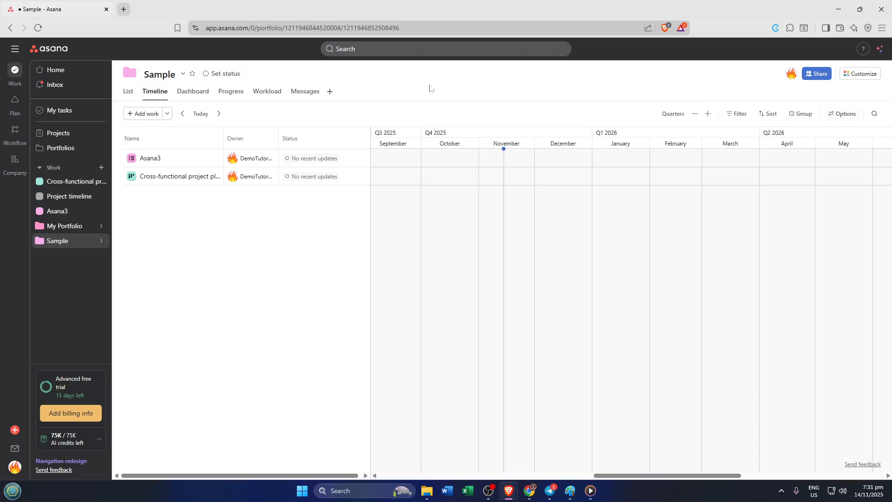
{"action": "left_click", "coordinate": [235, 92]}
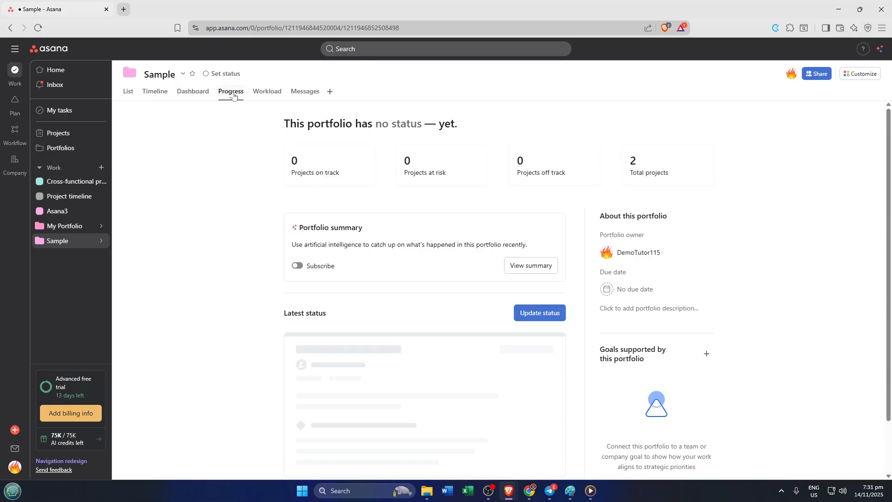
{"action": "left_click", "coordinate": [265, 92]}
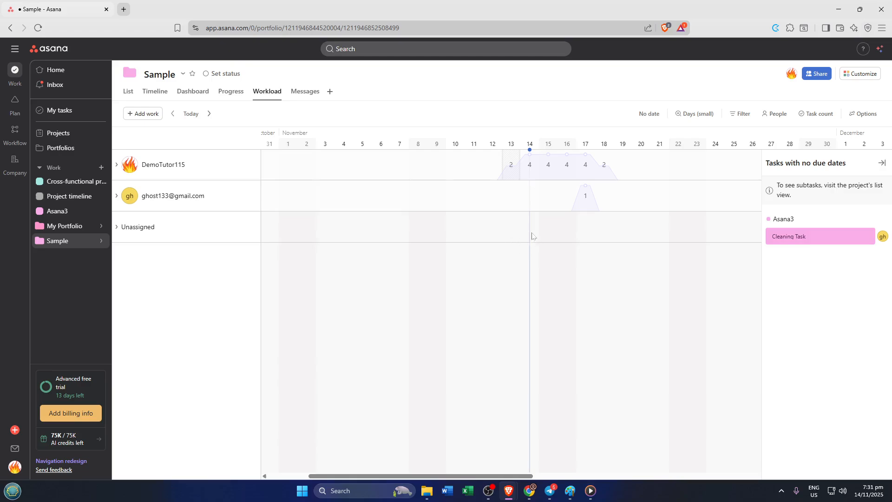
{"action": "left_click", "coordinate": [153, 93]}
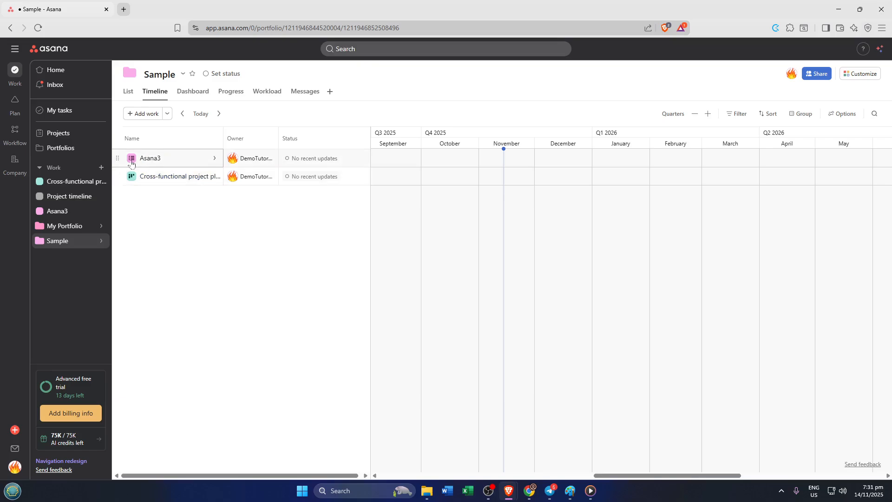
{"action": "left_click", "coordinate": [169, 160]}
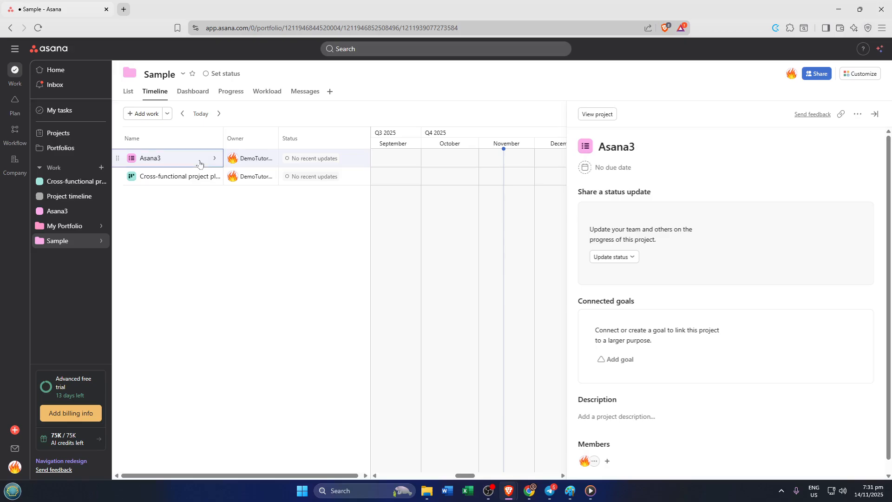
{"action": "left_click", "coordinate": [194, 177]}
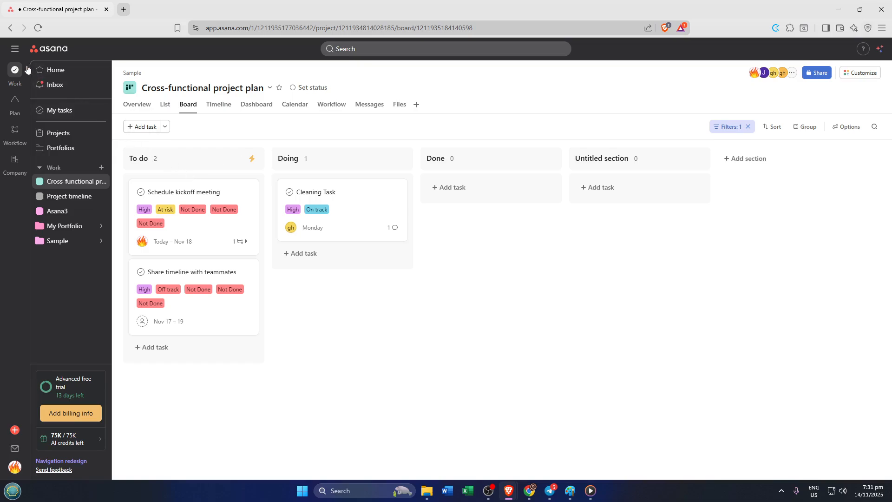
{"action": "left_click", "coordinate": [9, 29]}
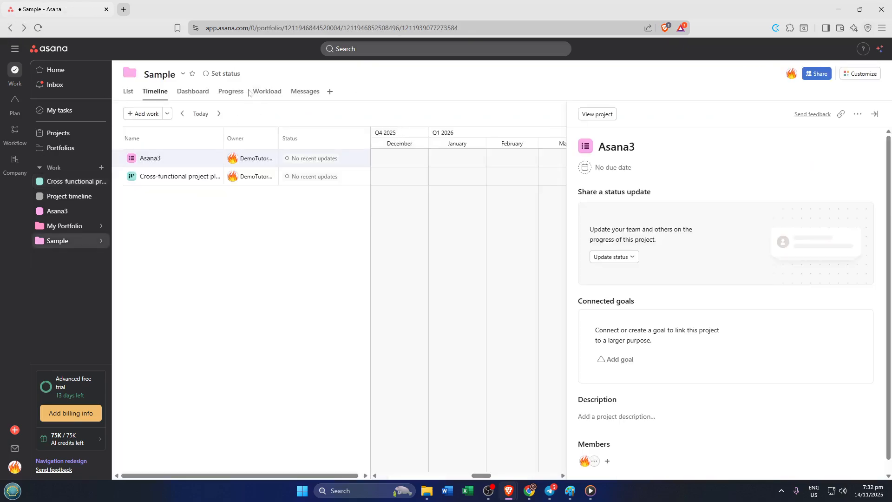
Step: Base the portfolio's workload on estimated time, with a weekly capacity of 40 hours per person applied to everyone
{"action": "left_click", "coordinate": [258, 91]}
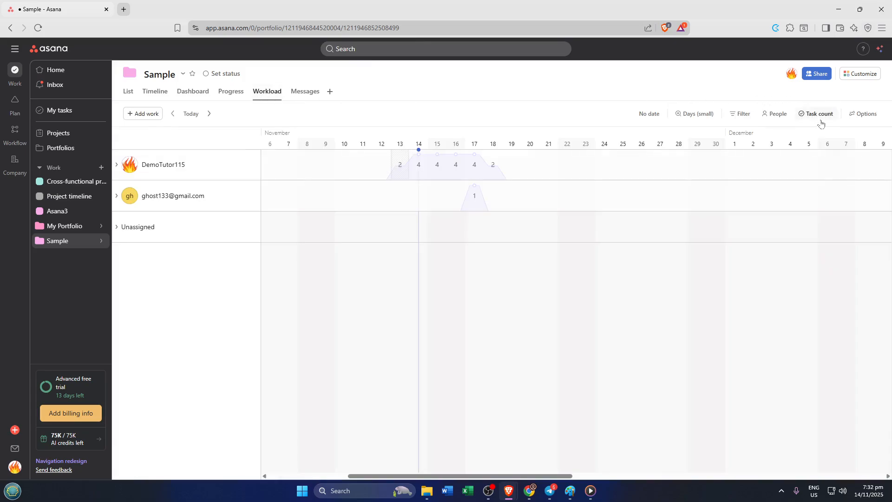
{"action": "left_click", "coordinate": [818, 115]}
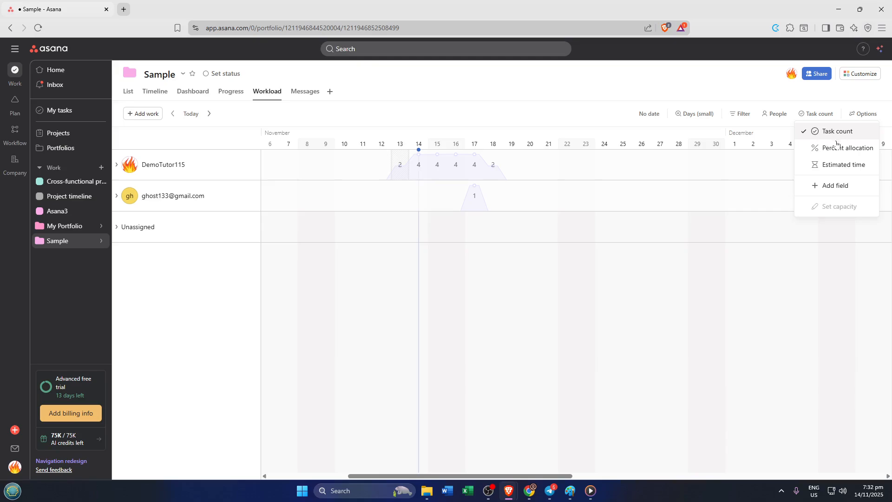
{"action": "left_click", "coordinate": [838, 168]}
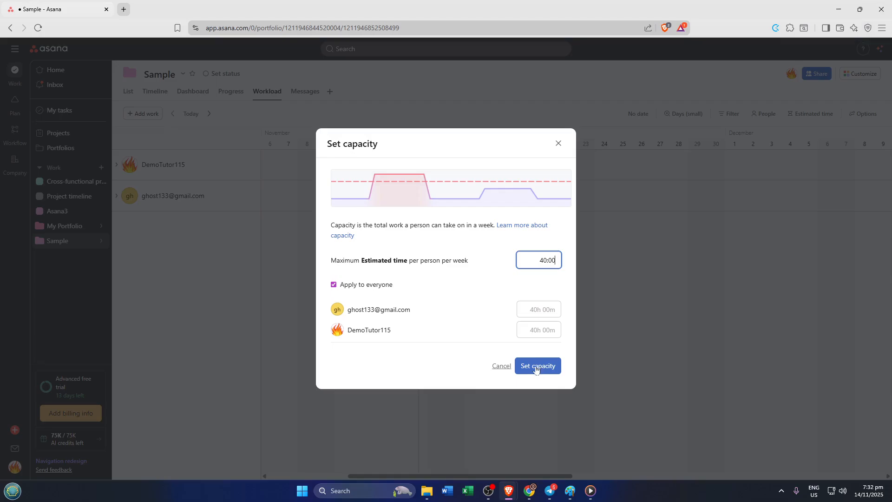
{"action": "left_click", "coordinate": [535, 369]}
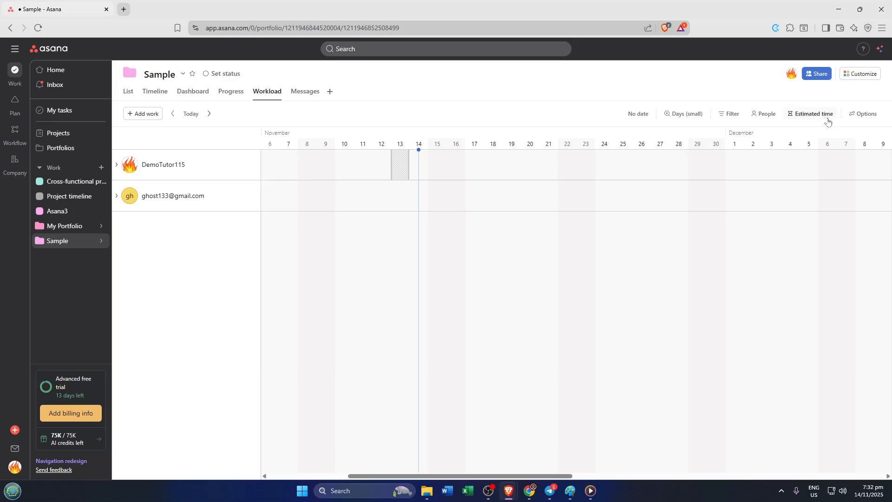
{"action": "left_click", "coordinate": [812, 115]}
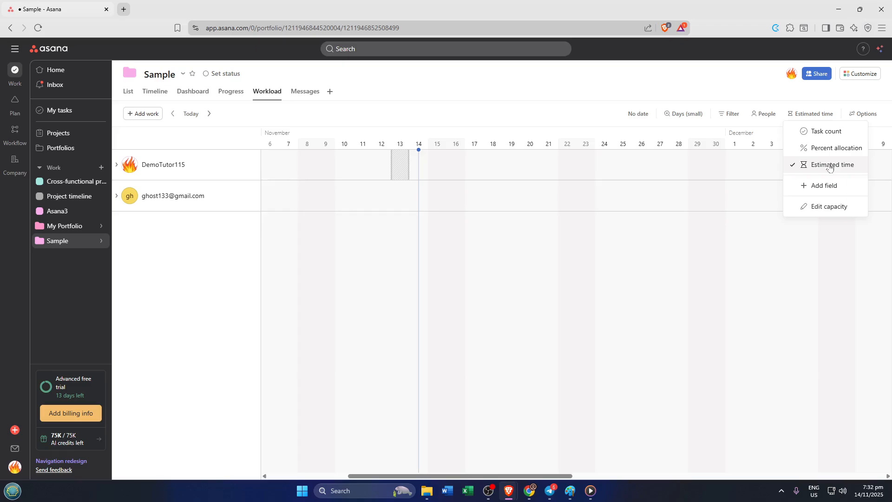
{"action": "left_click", "coordinate": [825, 210]}
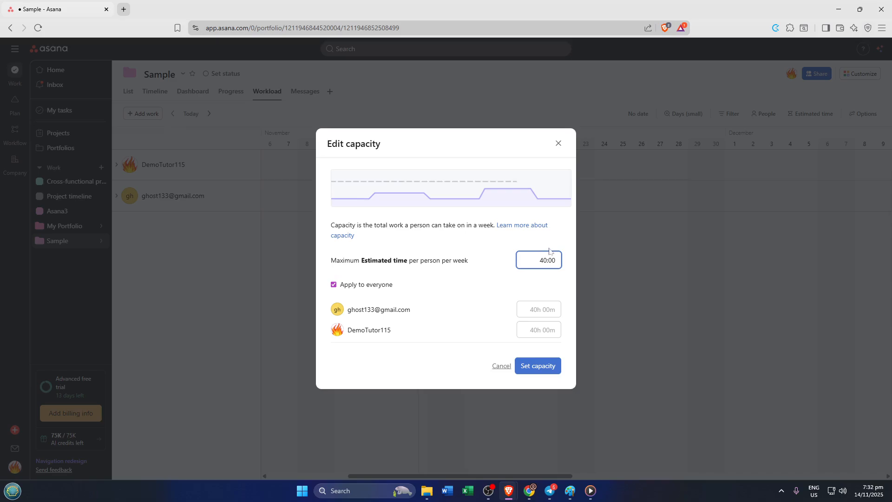
{"action": "left_click_drag", "start_coordinate": [543, 260], "coordinate": [540, 260]}
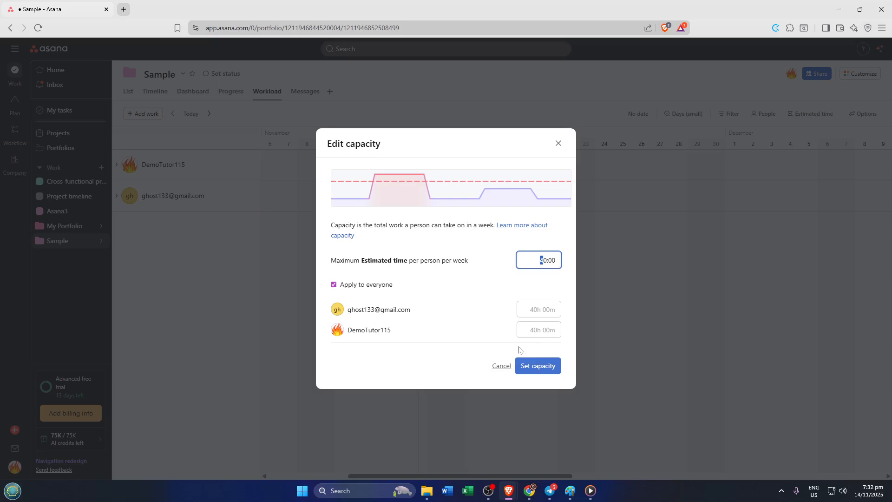
{"action": "left_click", "coordinate": [499, 368]}
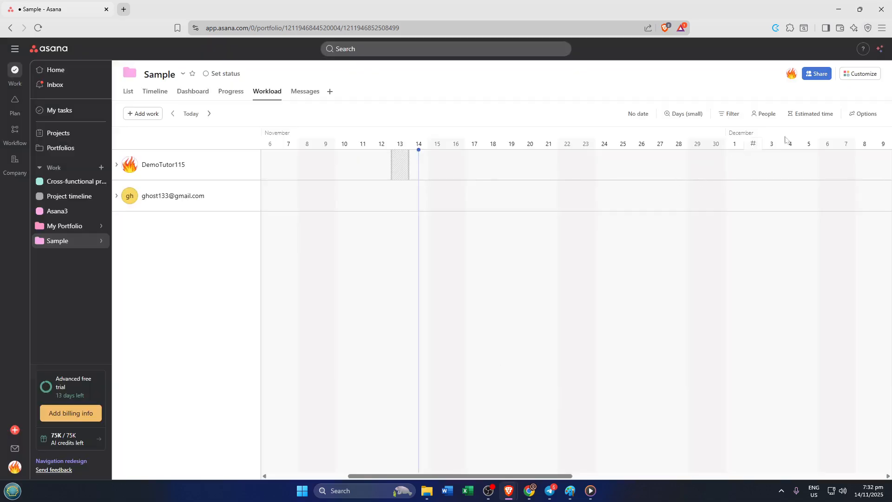
Step: Expand the second team member's row in the portfolio's workload view
{"action": "left_click", "coordinate": [830, 118]}
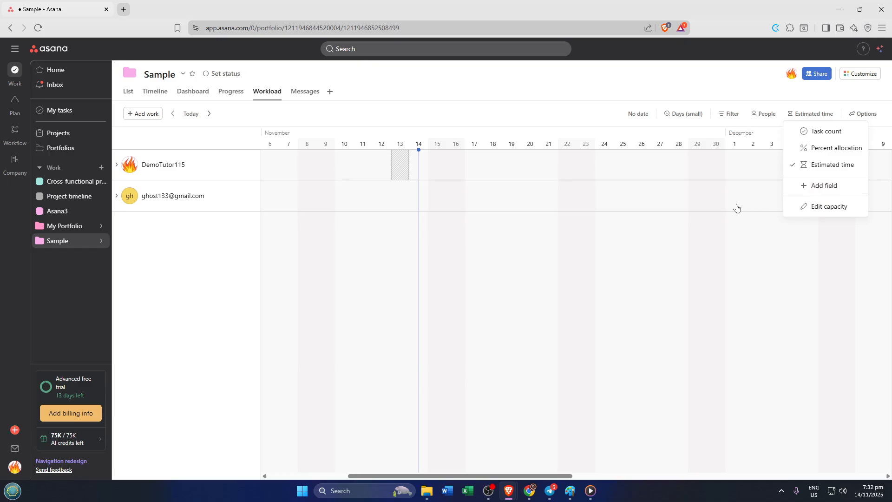
{"action": "left_click", "coordinate": [461, 195]}
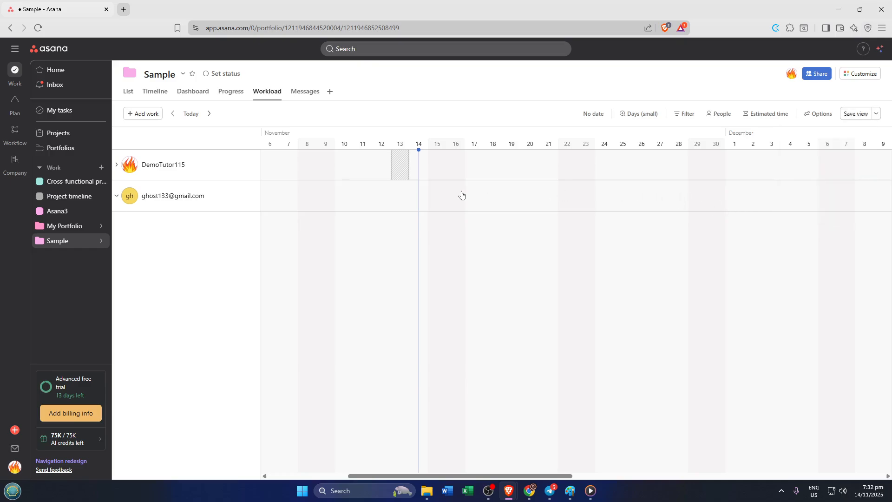